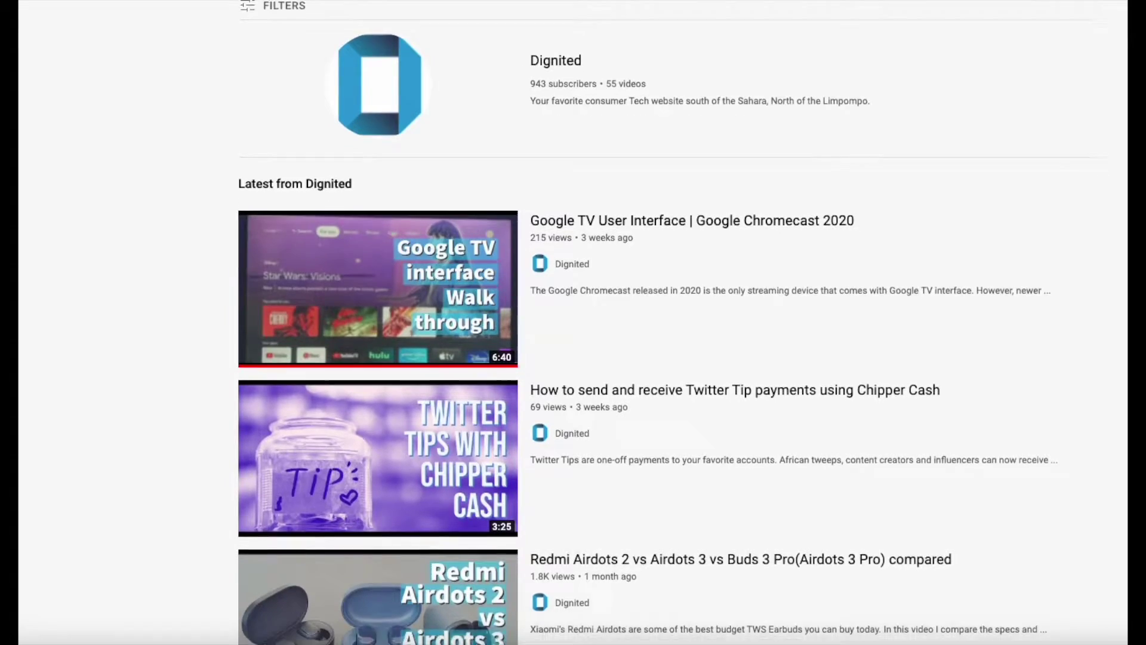
{"action": "scroll", "coordinate": [573, 323], "scroll_direction": "down", "scroll_amount": 2}
{"action": "scroll", "coordinate": [573, 322], "scroll_direction": "down", "scroll_amount": 2}
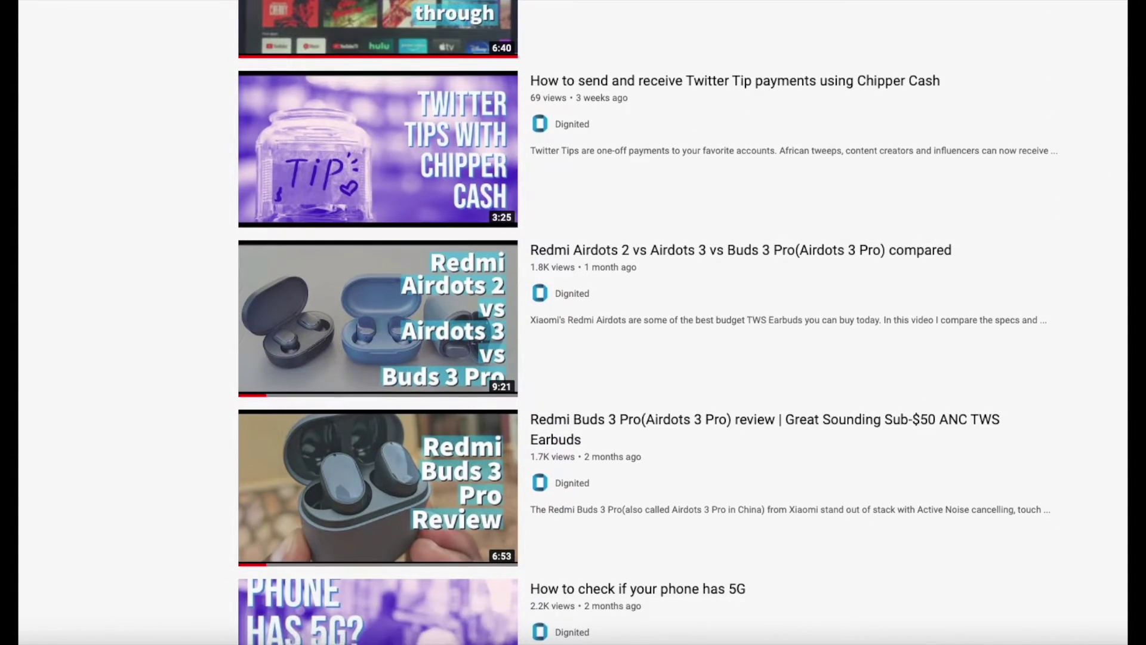
{"action": "scroll", "coordinate": [573, 323], "scroll_direction": "down", "scroll_amount": 2}
{"action": "scroll", "coordinate": [573, 322], "scroll_direction": "down", "scroll_amount": 1}
{"action": "scroll", "coordinate": [573, 323], "scroll_direction": "down", "scroll_amount": 1}
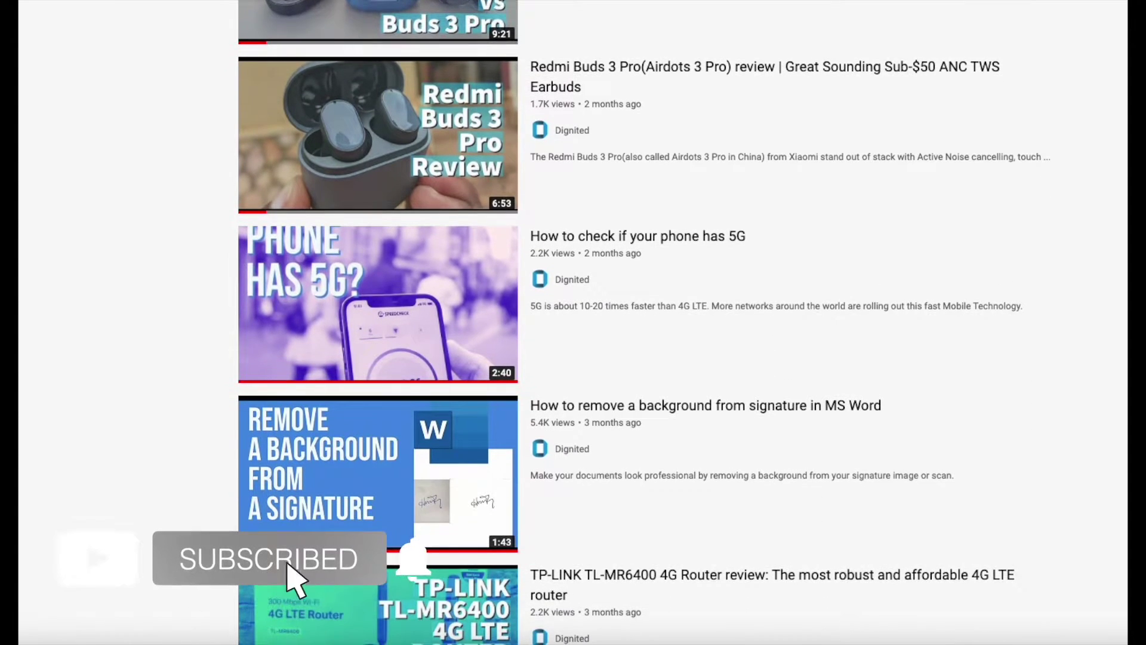
{"action": "scroll", "coordinate": [574, 322], "scroll_direction": "down", "scroll_amount": 1}
{"action": "scroll", "coordinate": [573, 322], "scroll_direction": "down", "scroll_amount": 1}
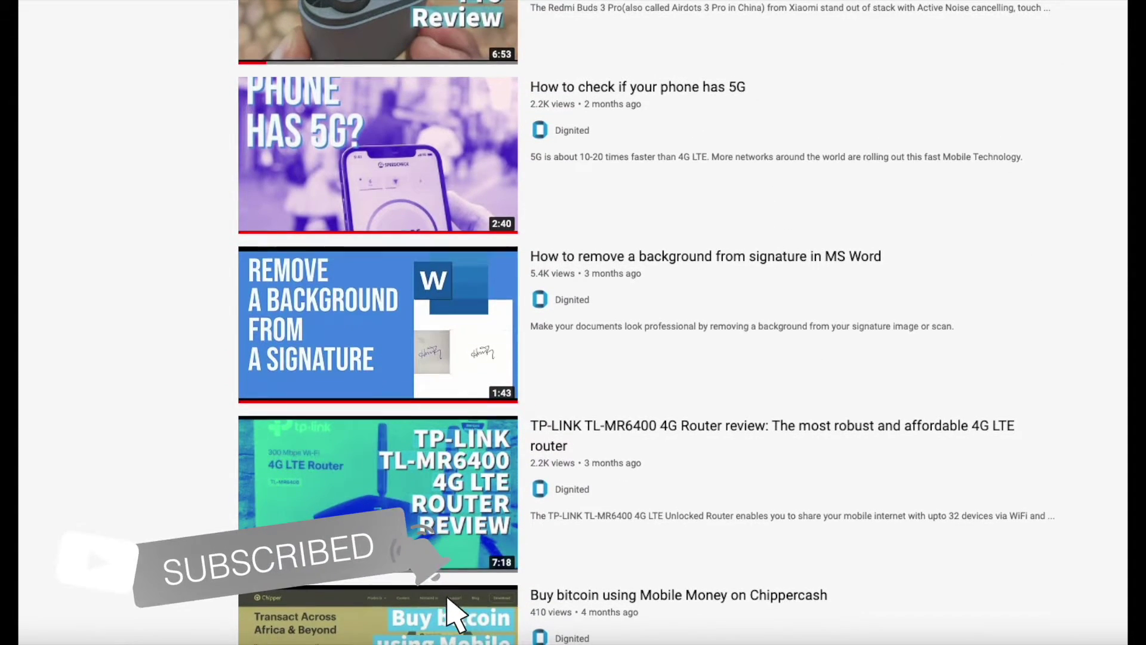
{"action": "scroll", "coordinate": [573, 322], "scroll_direction": "down", "scroll_amount": 2}
{"action": "scroll", "coordinate": [574, 323], "scroll_direction": "up", "scroll_amount": 1}
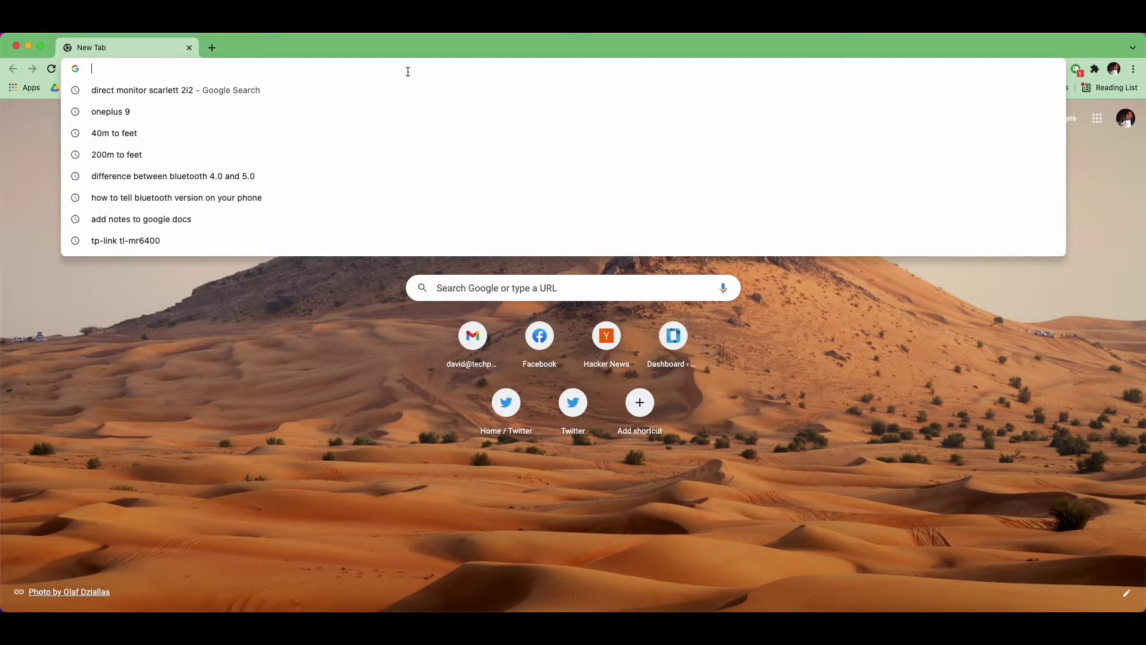
{"action": "type", "text": "myacco"}
Step: Load myaccount.google.com and open the signed-in account's quick panel from a new tab
{"action": "key", "text": "Return"}
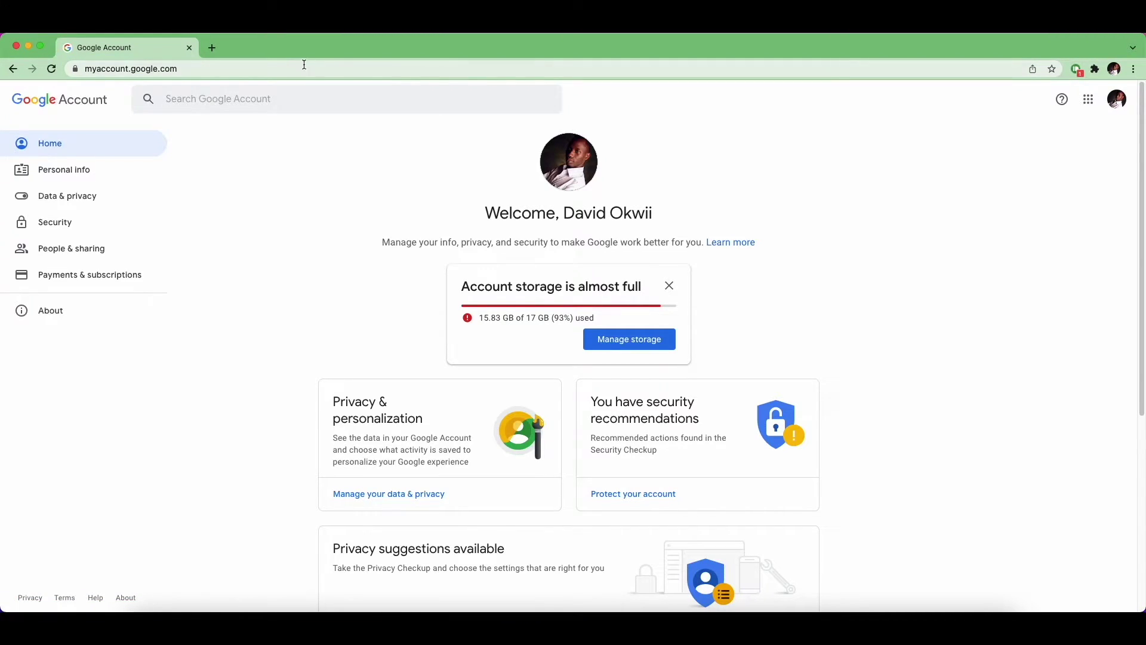
{"action": "left_click", "coordinate": [212, 48]}
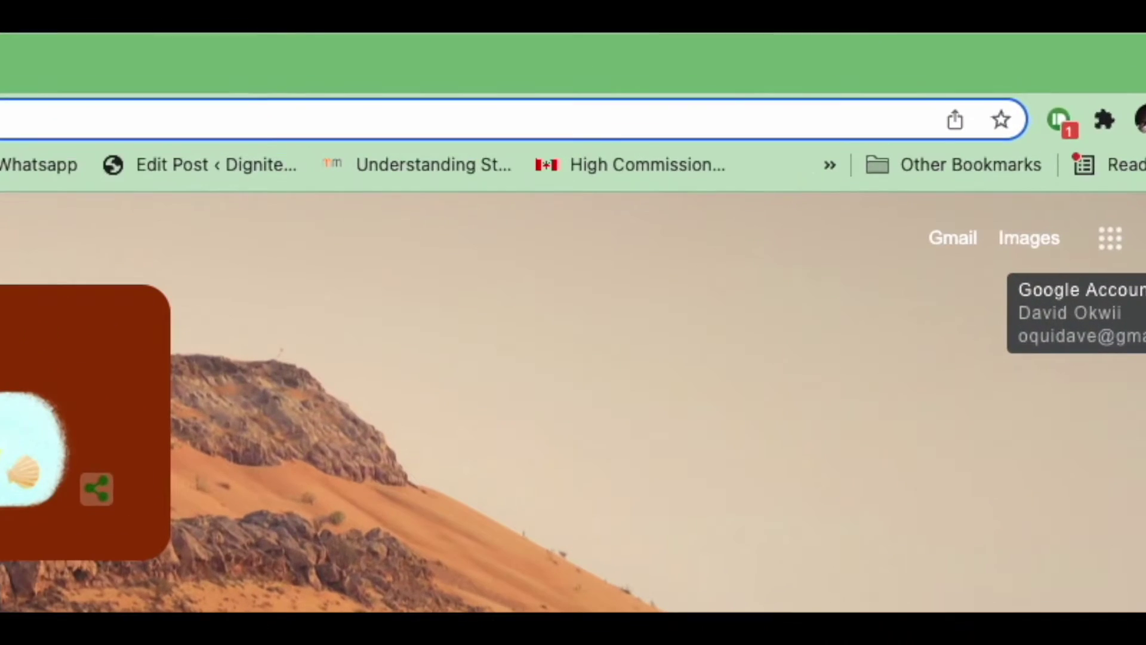
{"action": "left_click", "coordinate": [1126, 119]}
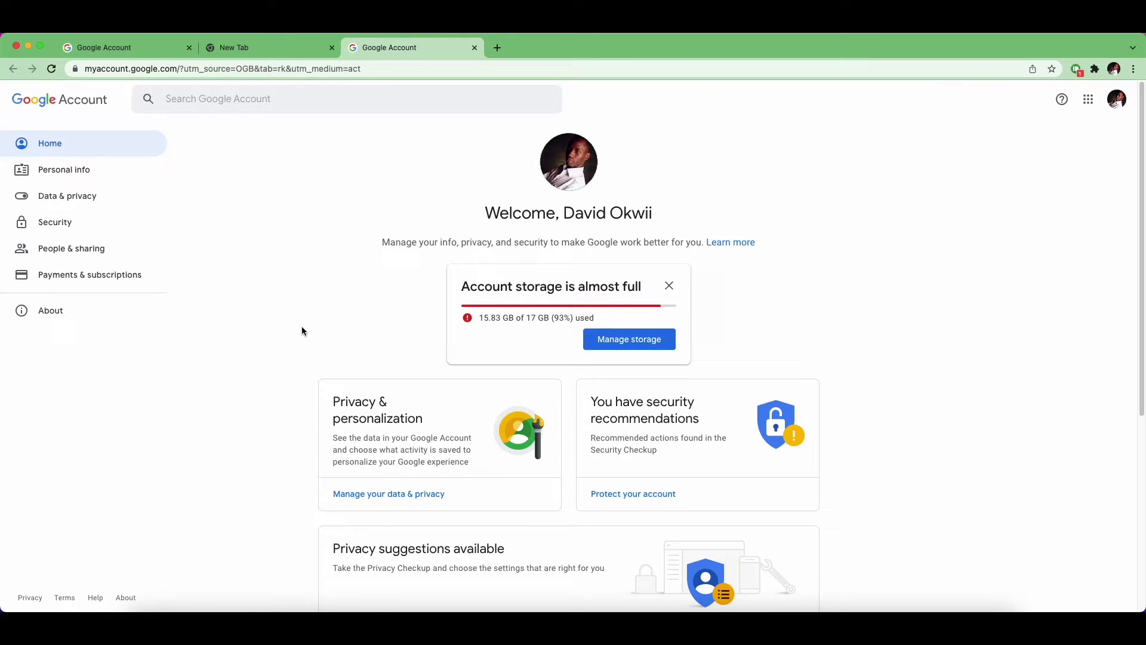
Step: Go to the Security page from the Google Account left sidebar
{"action": "left_click", "coordinate": [57, 224]}
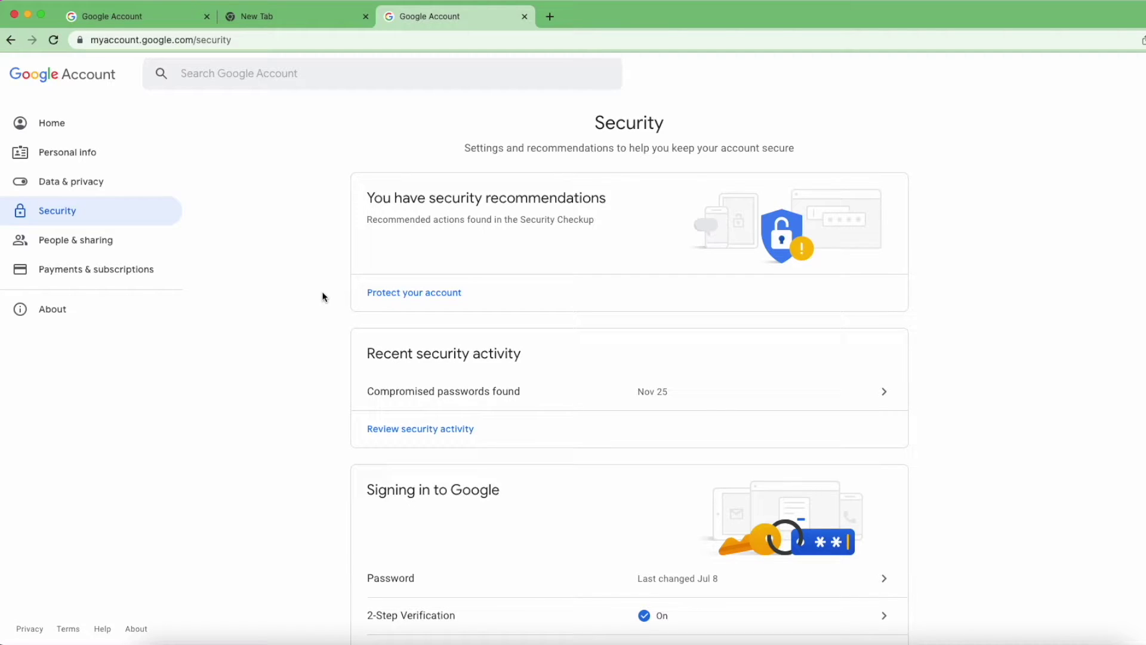
{"action": "scroll", "coordinate": [431, 225], "scroll_direction": "down", "scroll_amount": 10}
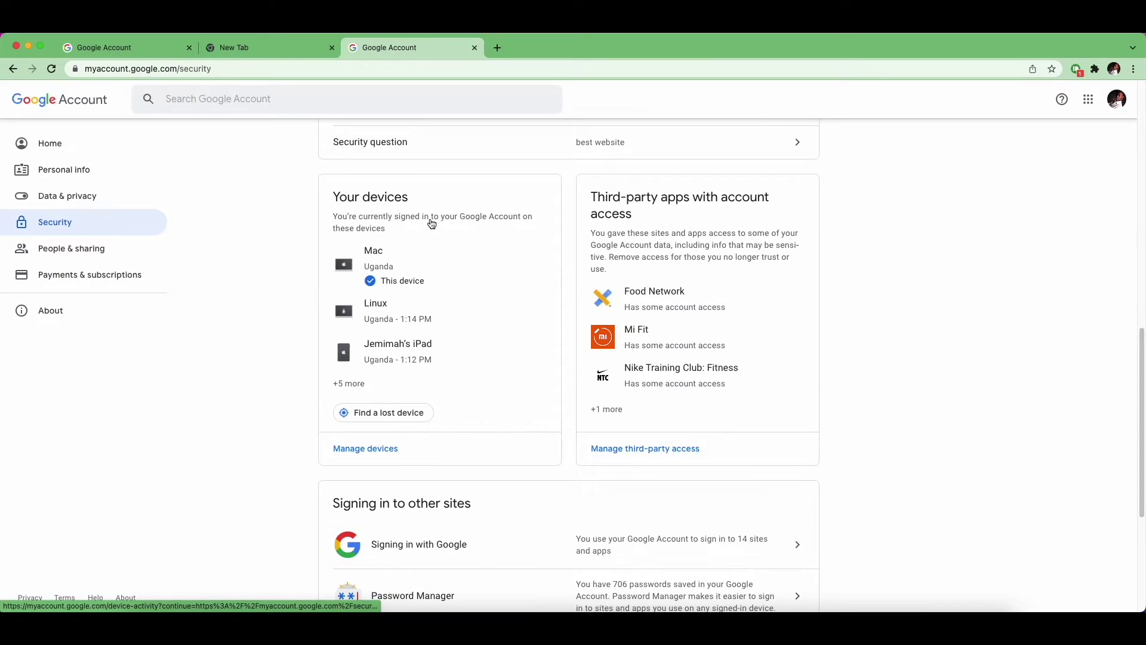
Step: Open Manage devices to list all signed-in devices
{"action": "left_click", "coordinate": [372, 453]}
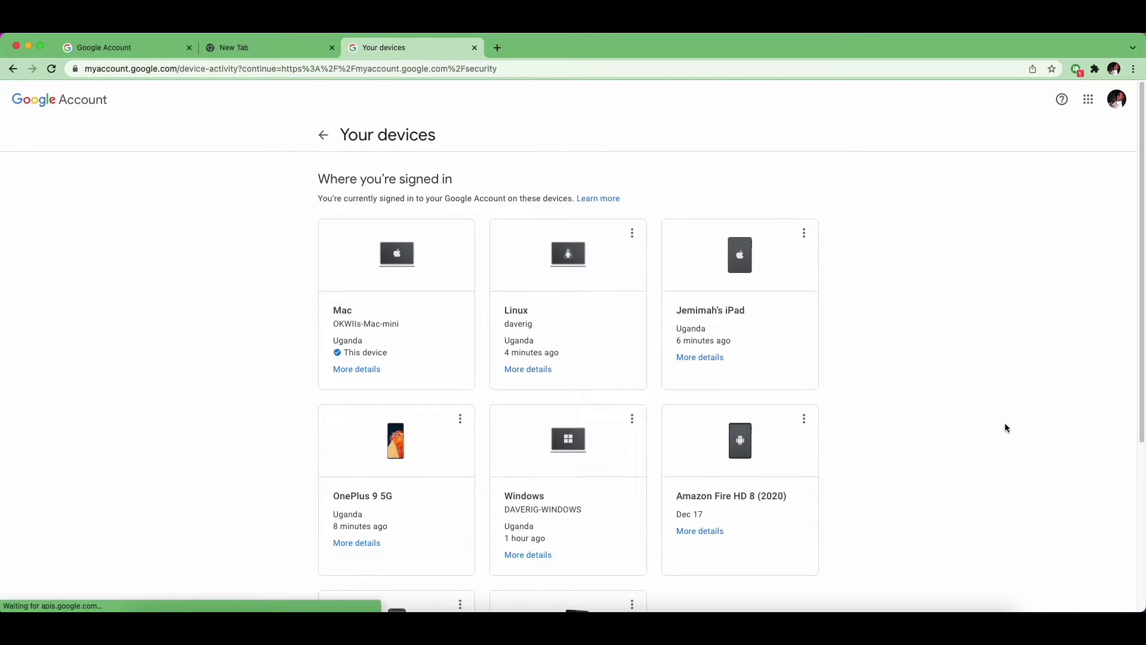
{"action": "scroll", "coordinate": [1004, 427], "scroll_direction": "down", "scroll_amount": 1}
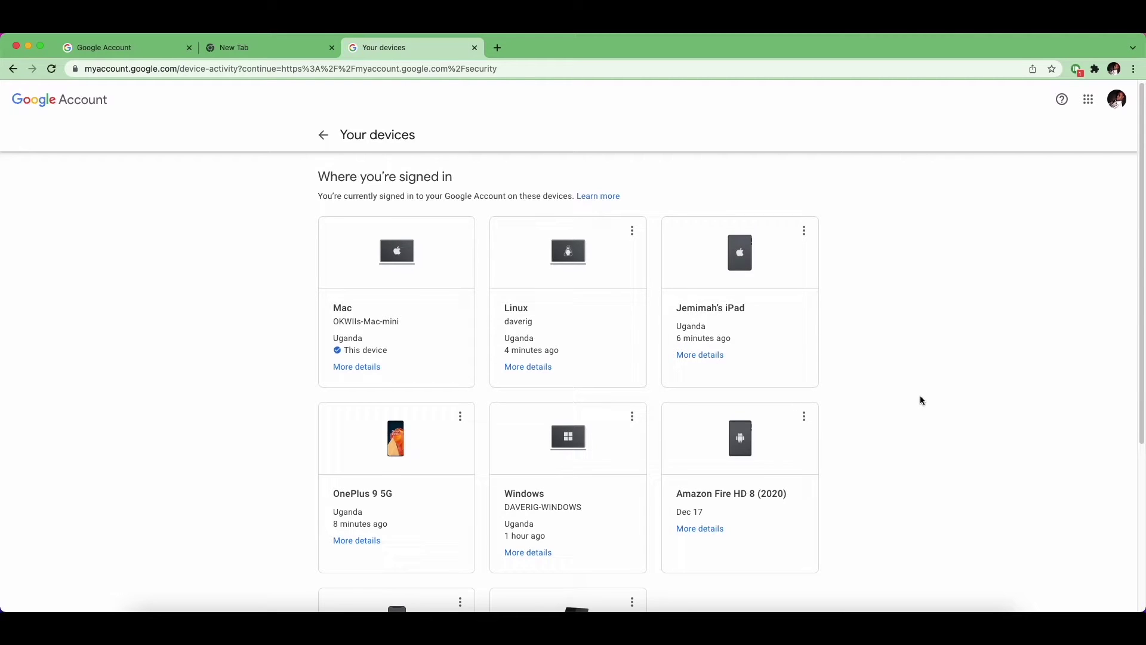
{"action": "scroll", "coordinate": [921, 401], "scroll_direction": "down", "scroll_amount": 5}
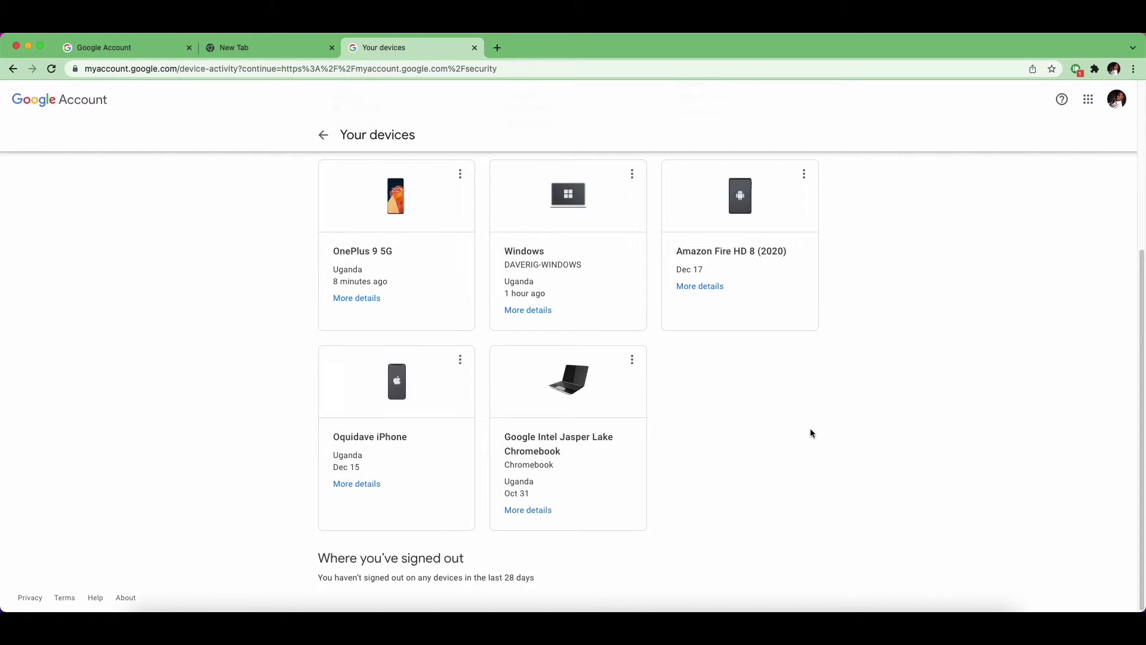
{"action": "scroll", "coordinate": [904, 417], "scroll_direction": "up", "scroll_amount": 4}
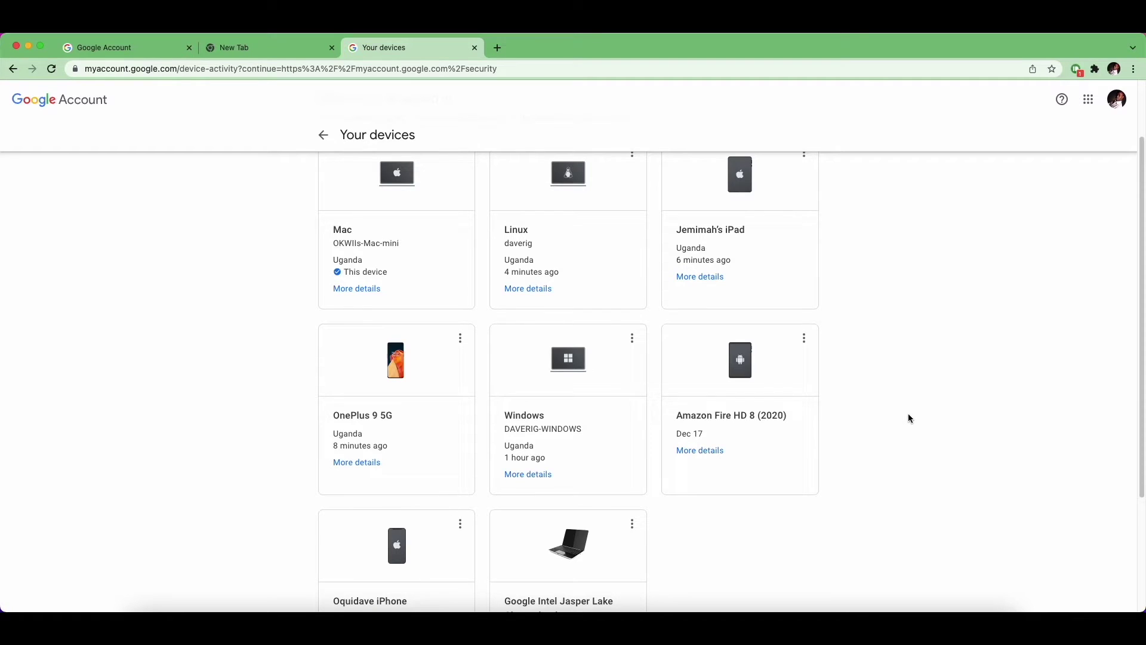
{"action": "scroll", "coordinate": [907, 418], "scroll_direction": "down", "scroll_amount": 4}
{"action": "scroll", "coordinate": [907, 417], "scroll_direction": "up", "scroll_amount": 4}
{"action": "scroll", "coordinate": [908, 417], "scroll_direction": "up", "scroll_amount": 2}
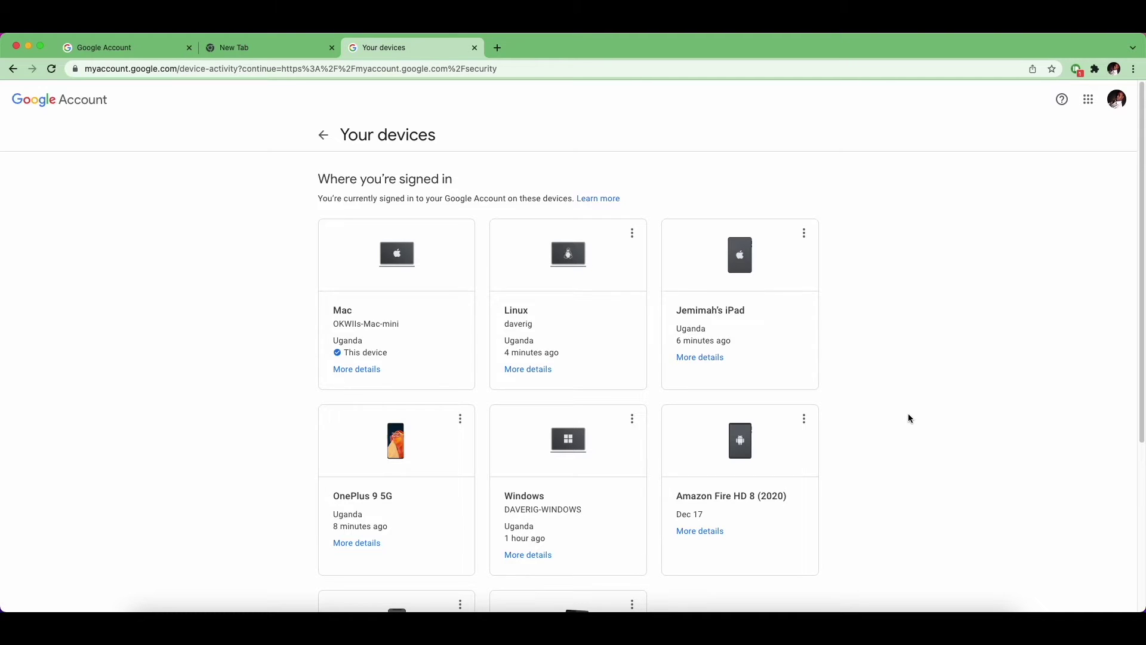
{"action": "scroll", "coordinate": [814, 425], "scroll_direction": "down", "scroll_amount": 2}
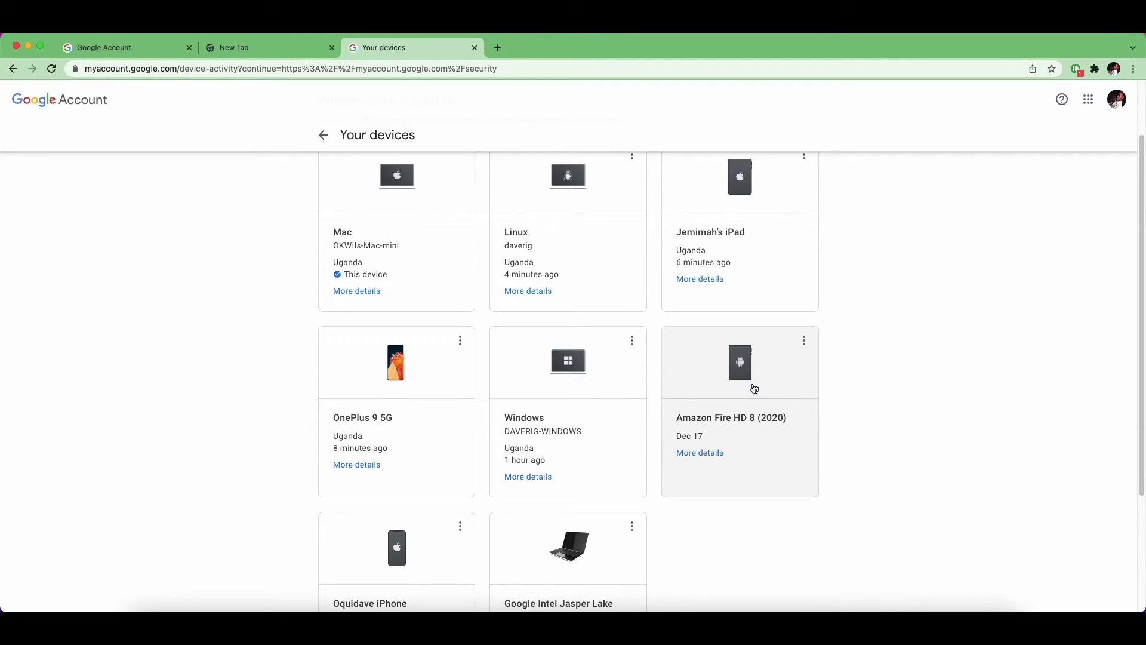
Step: Sign out the Amazon Fire HD 8 (2020) and acknowledge the app-access notice
{"action": "left_click", "coordinate": [754, 388]}
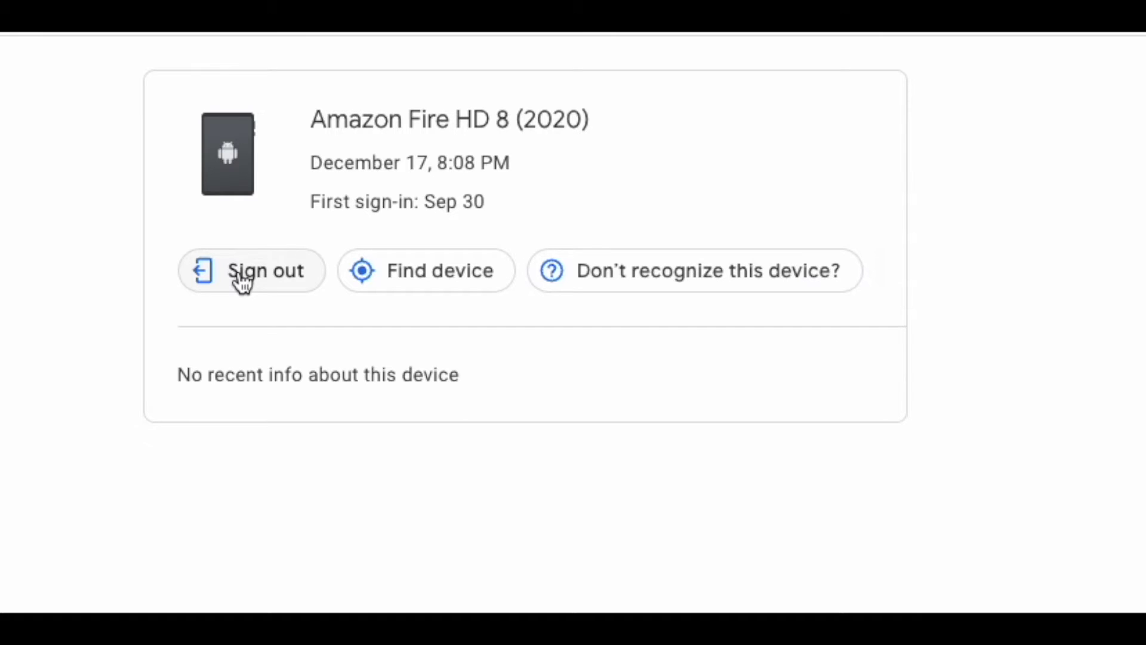
{"action": "left_click", "coordinate": [440, 251]}
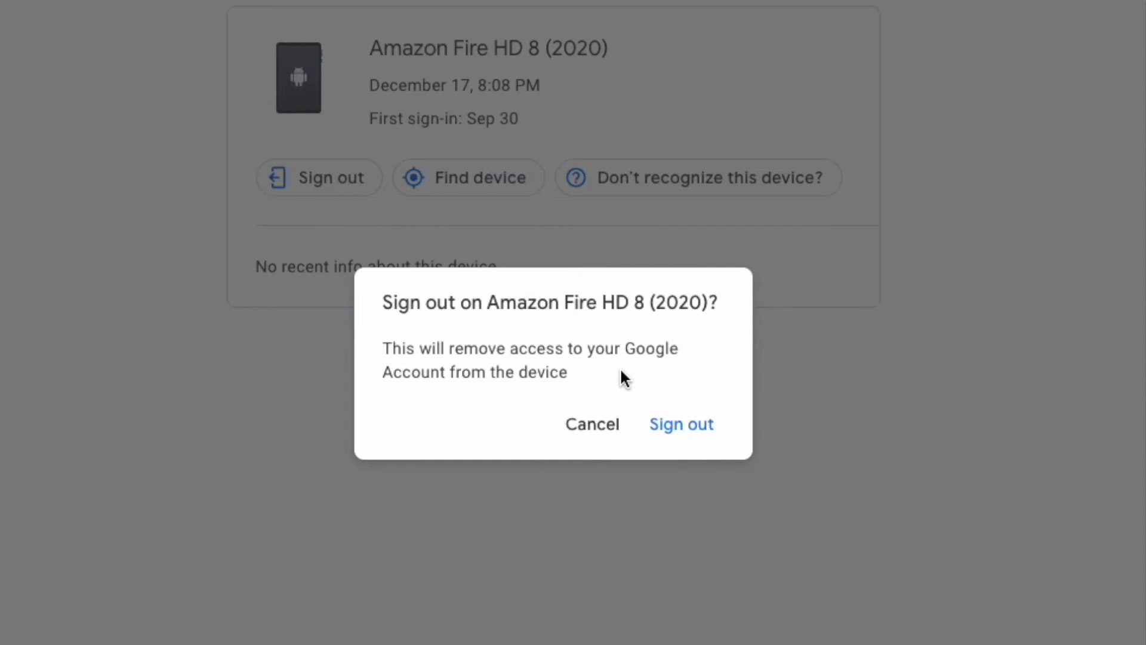
{"action": "left_click", "coordinate": [686, 428]}
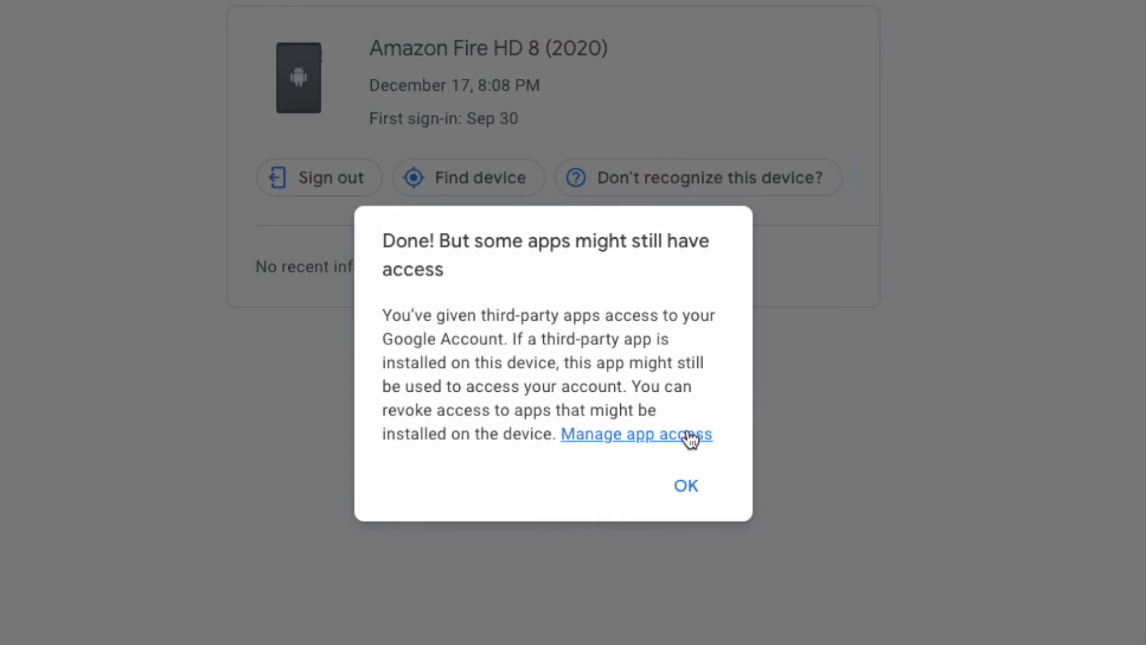
{"action": "left_click", "coordinate": [688, 487]}
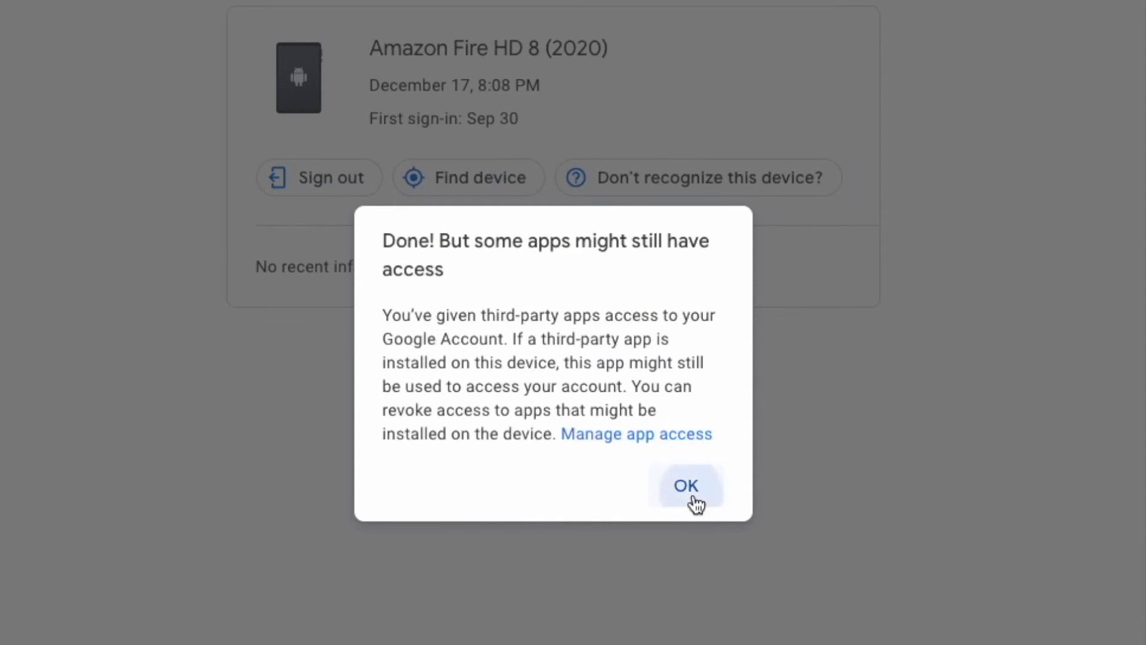